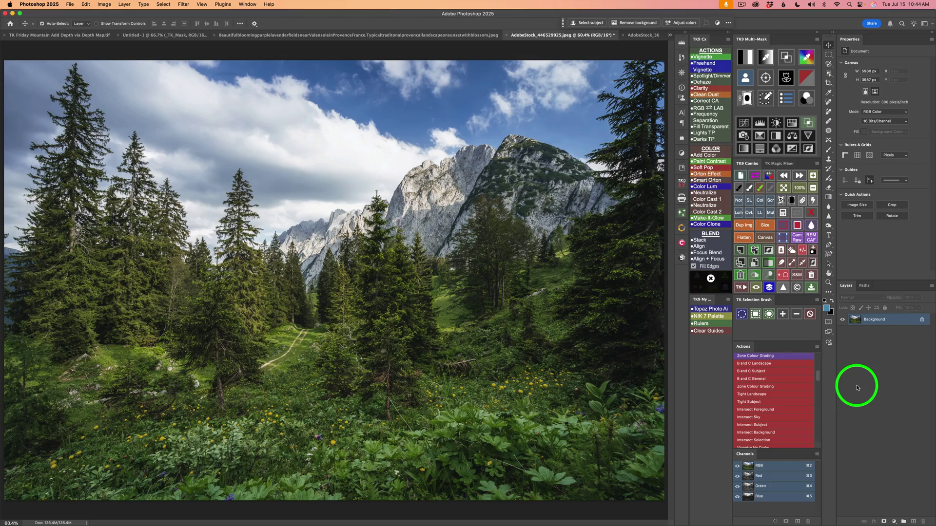
# Step: Return to the alpine mountain photo and launch Nik 8 Color Efex on it
pyautogui.click(637, 36)
pyautogui.click(523, 36)
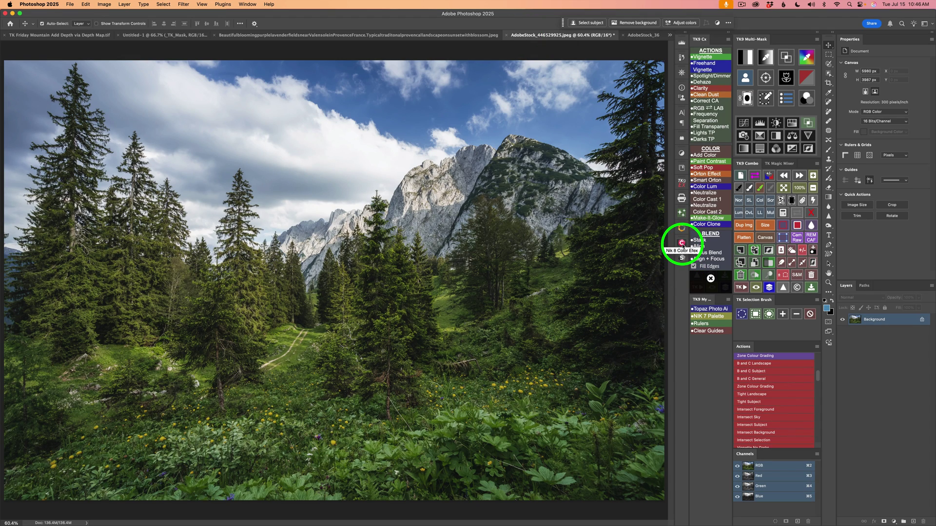
pyautogui.click(681, 243)
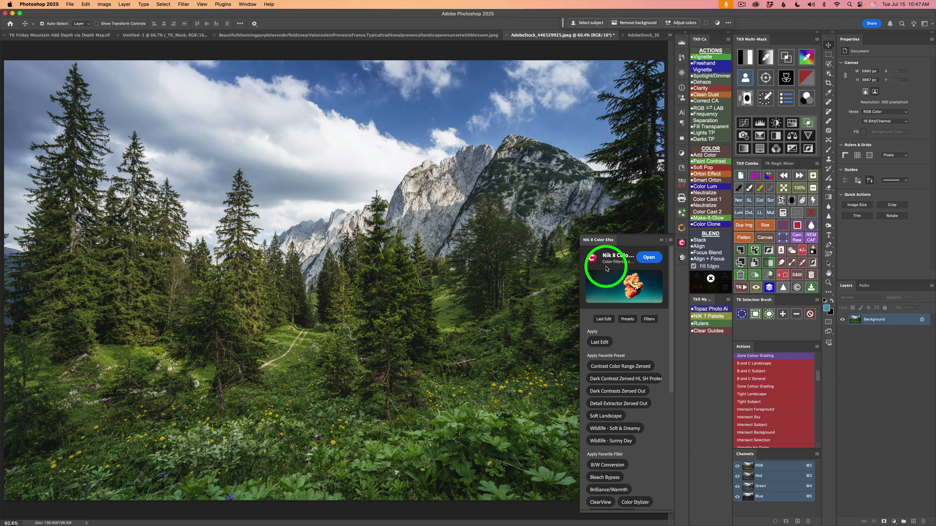
pyautogui.click(654, 257)
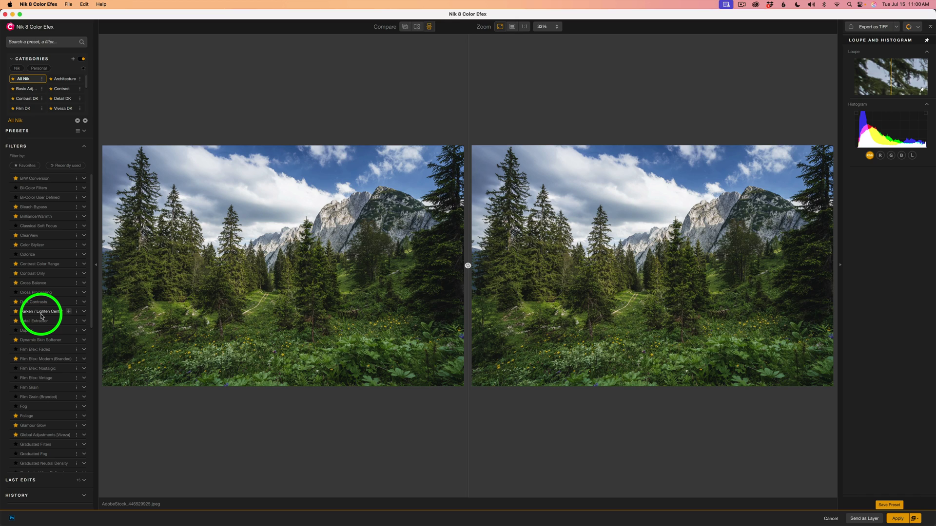
# Step: Search for 'foliage', add the Foliage filter and keep Enhance Foliage near 50%
pyautogui.click(29, 43)
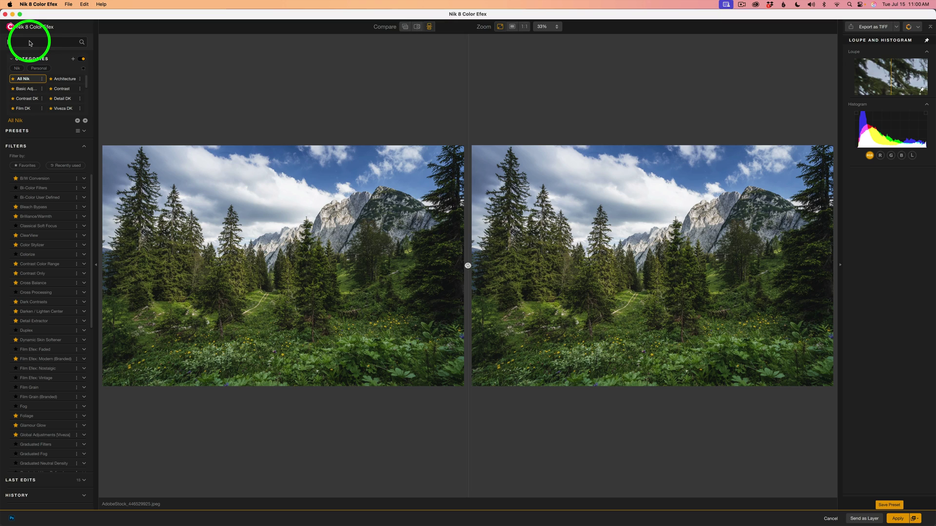
pyautogui.write('foliage')
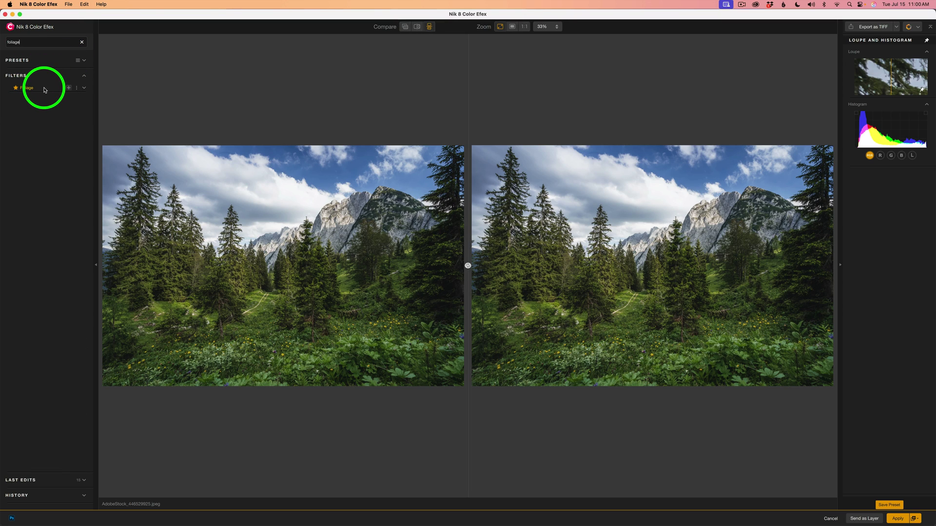
pyautogui.click(69, 89)
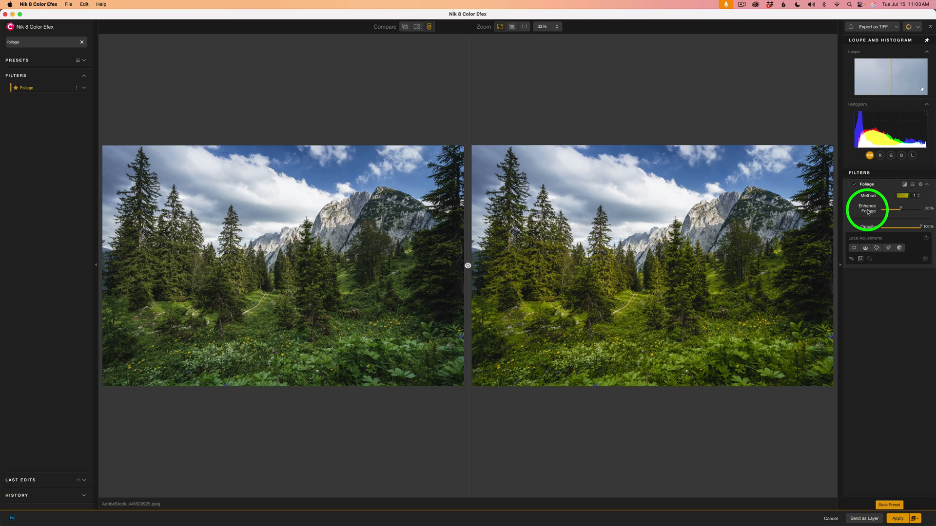
pyautogui.moveTo(898, 211)
pyautogui.mouseDown()
pyautogui.moveTo(889, 210)
pyautogui.moveTo(911, 210)
pyautogui.moveTo(900, 210)
pyautogui.mouseUp()
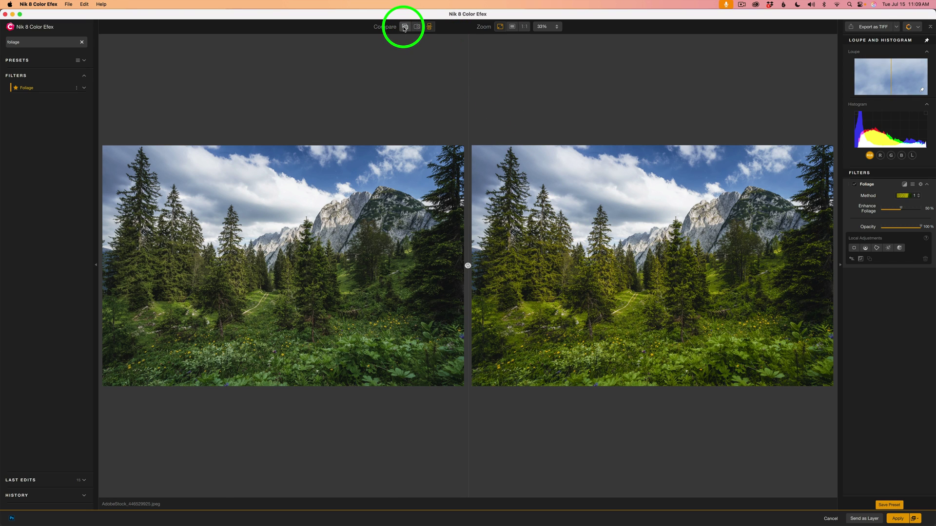
pyautogui.click(405, 26)
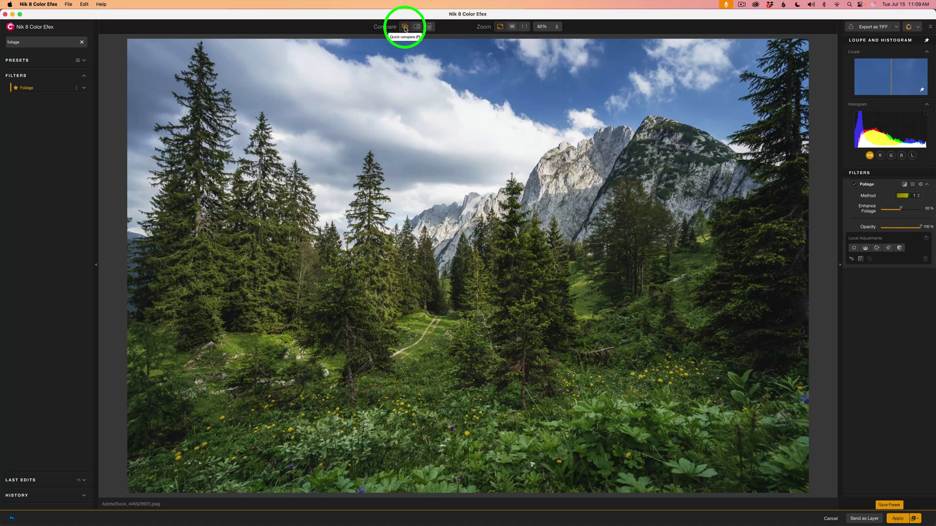
pyautogui.click(405, 30)
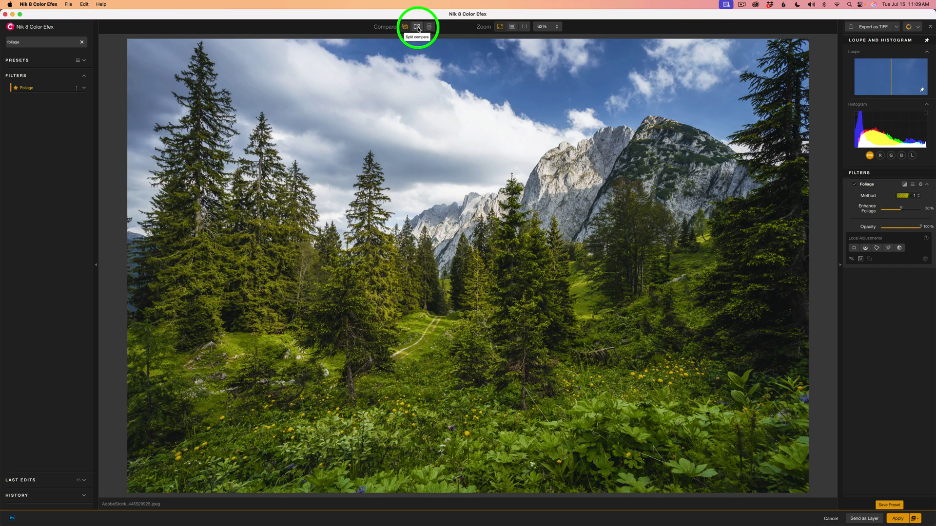
pyautogui.click(417, 28)
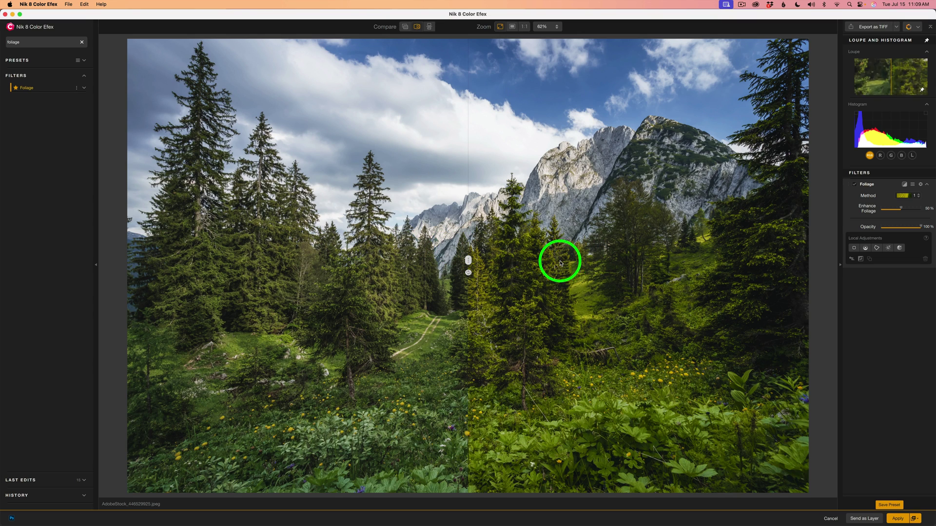
pyautogui.moveTo(469, 262)
pyautogui.mouseDown()
pyautogui.moveTo(749, 277)
pyautogui.moveTo(338, 249)
pyautogui.moveTo(542, 264)
pyautogui.moveTo(485, 262)
pyautogui.mouseUp()
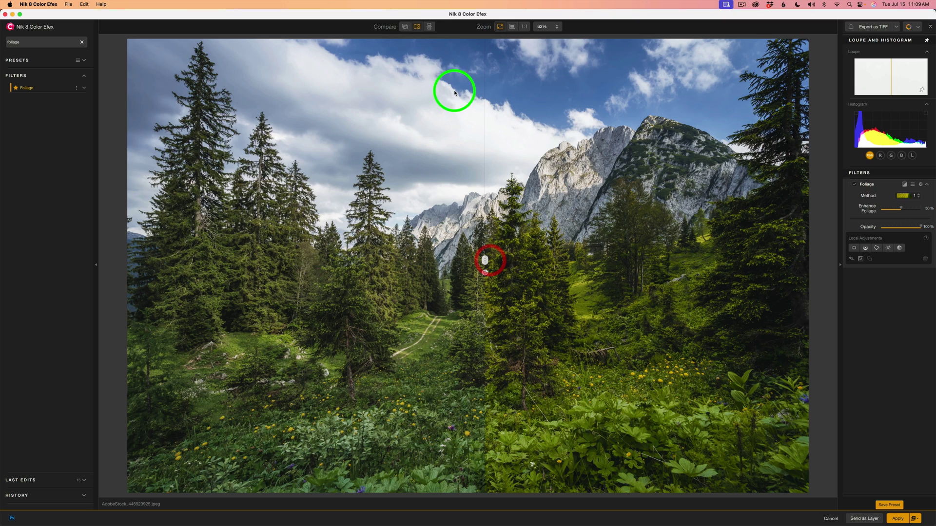
pyautogui.click(429, 27)
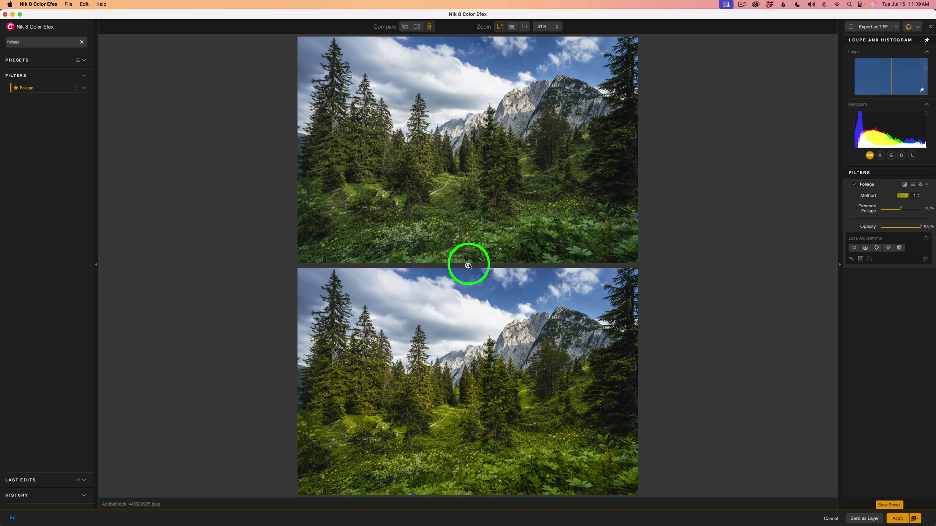
pyautogui.click(468, 266)
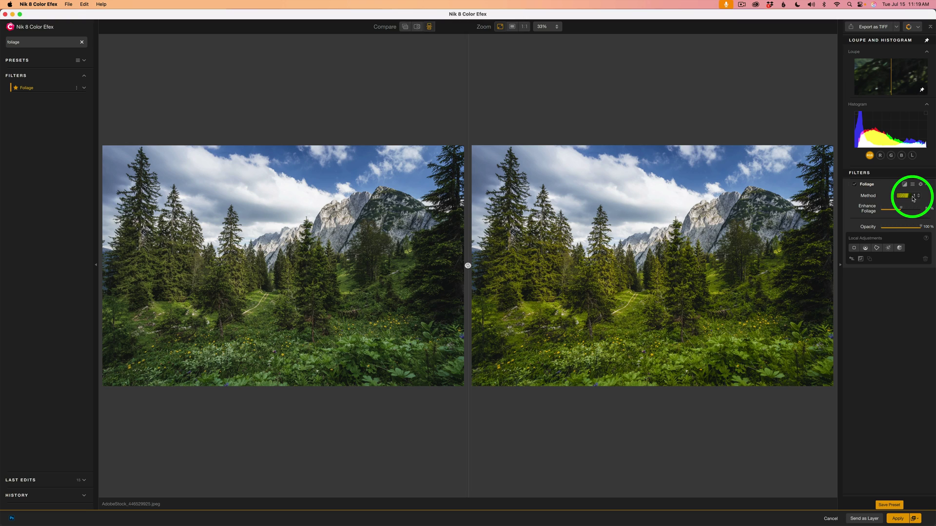
# Step: Change the Foliage method to 3 and set Enhance Foliage to 56%
pyautogui.click(919, 197)
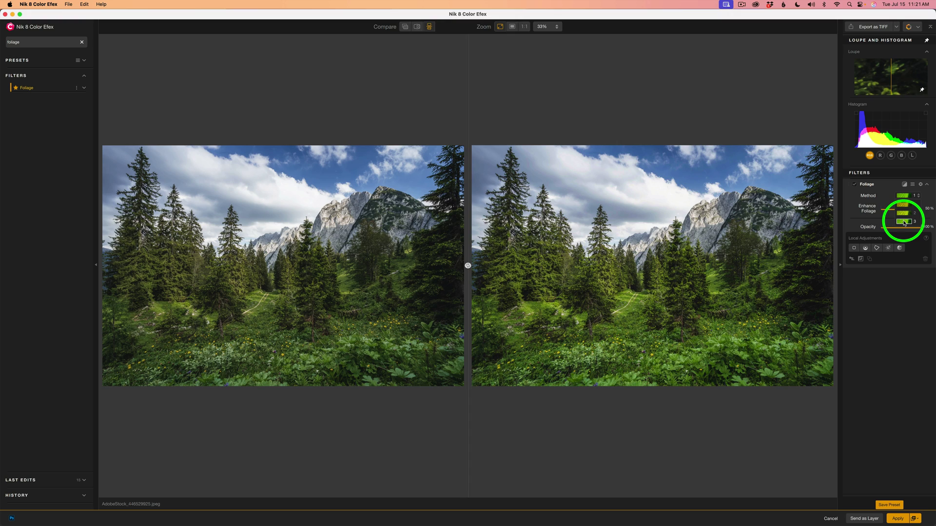
pyautogui.click(905, 223)
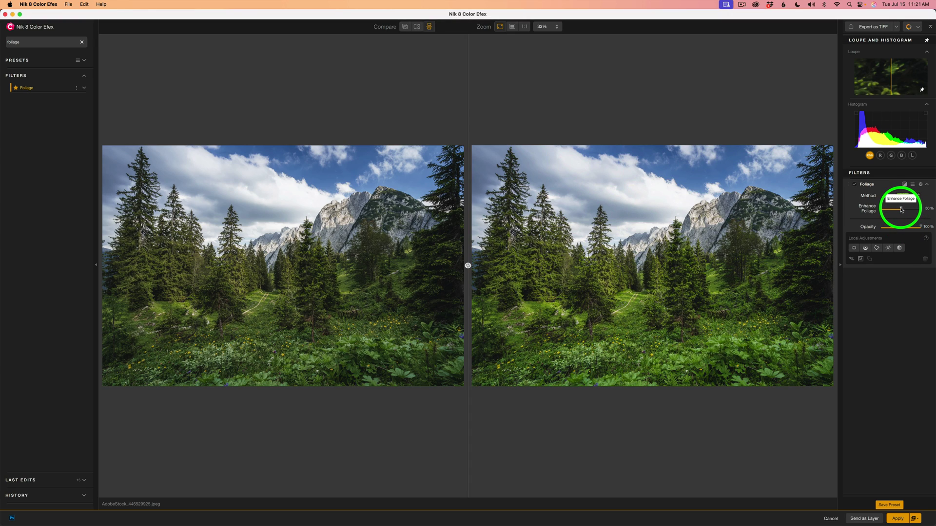
pyautogui.moveTo(903, 209); pyautogui.dragTo(874, 207)
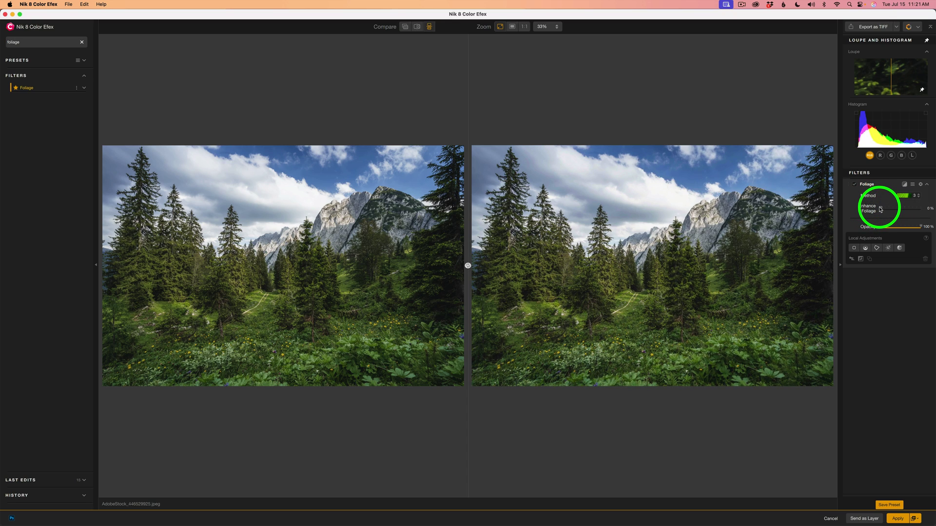
pyautogui.moveTo(882, 210); pyautogui.dragTo(904, 212)
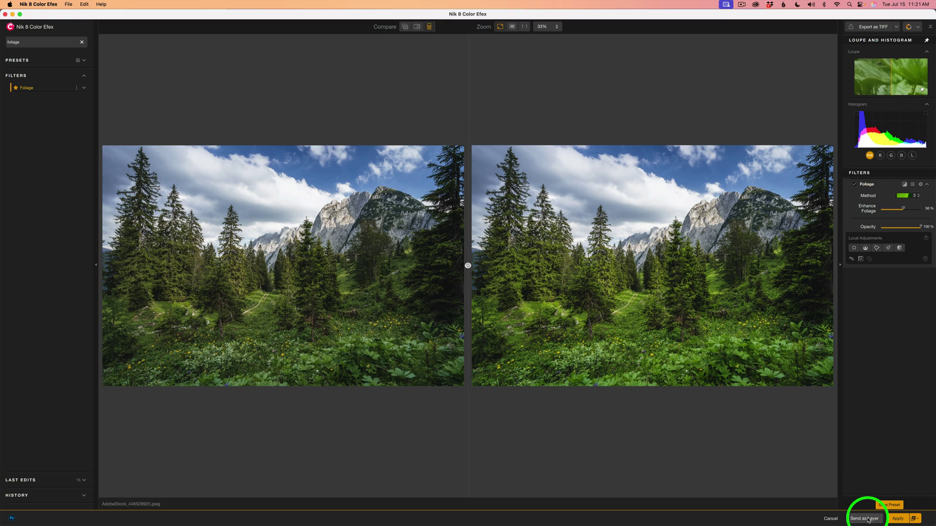
# Step: Send the method 3 version to Photoshop as a layer, ticking 'Do not show again' on the warning
pyautogui.click(867, 518)
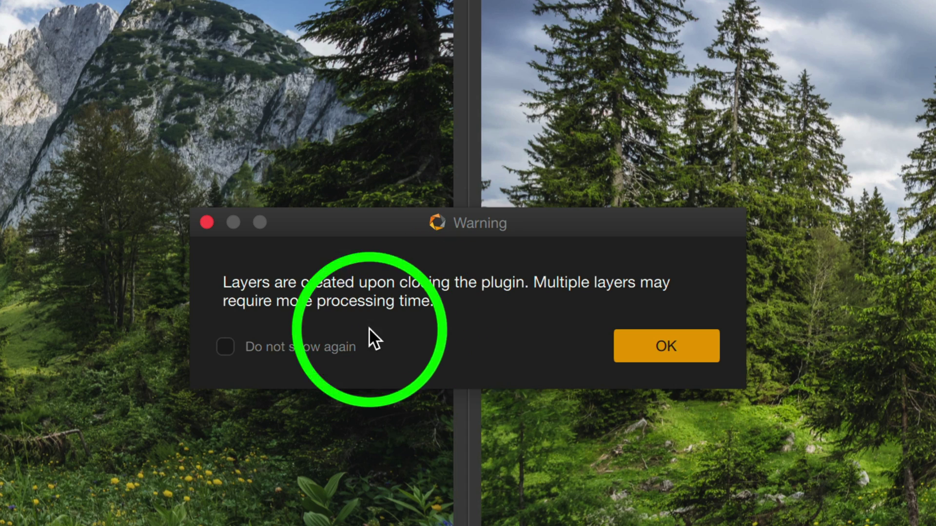
pyautogui.click(226, 346)
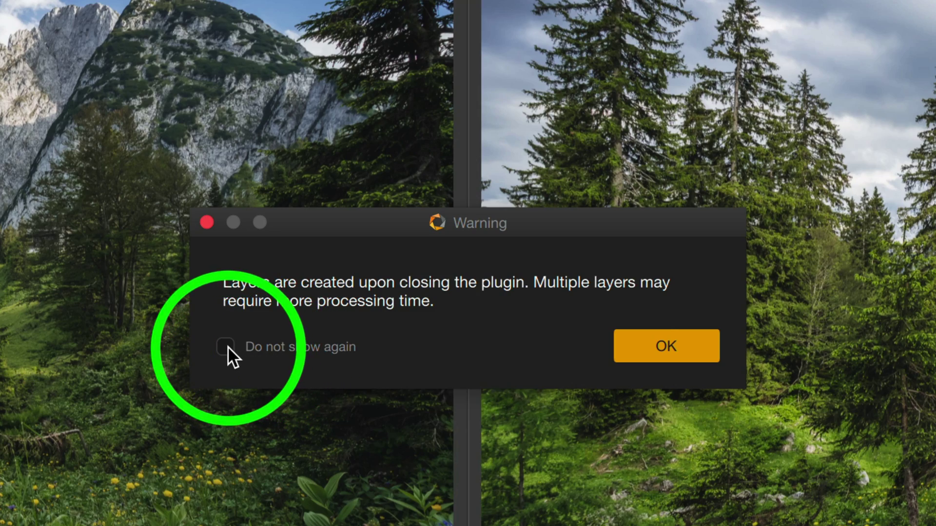
pyautogui.click(677, 341)
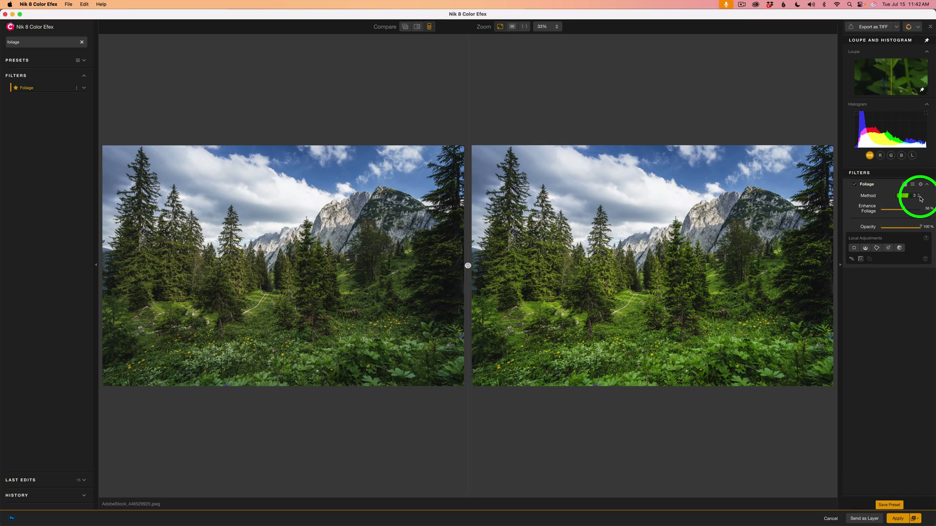
# Step: Send a method 2 version with lower Enhance Foliage as a layer, then switch to method 1
pyautogui.click(915, 199)
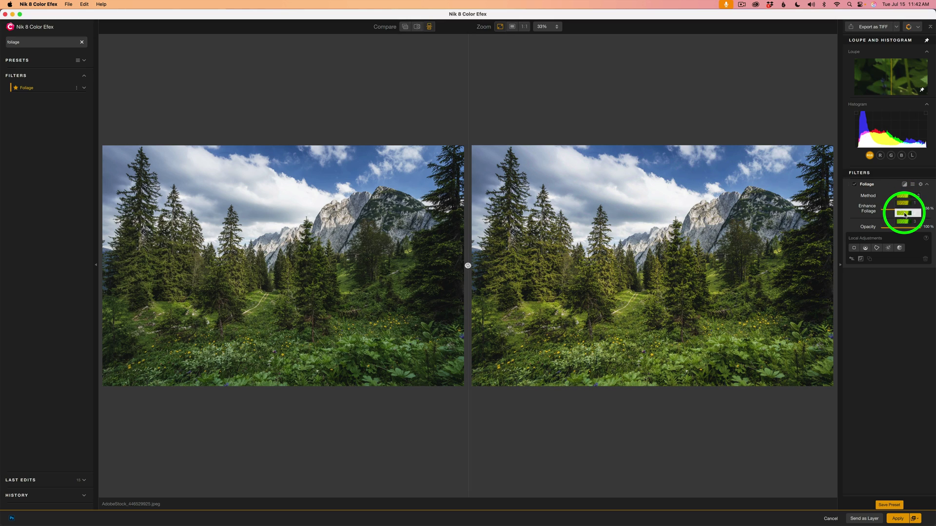
pyautogui.click(906, 213)
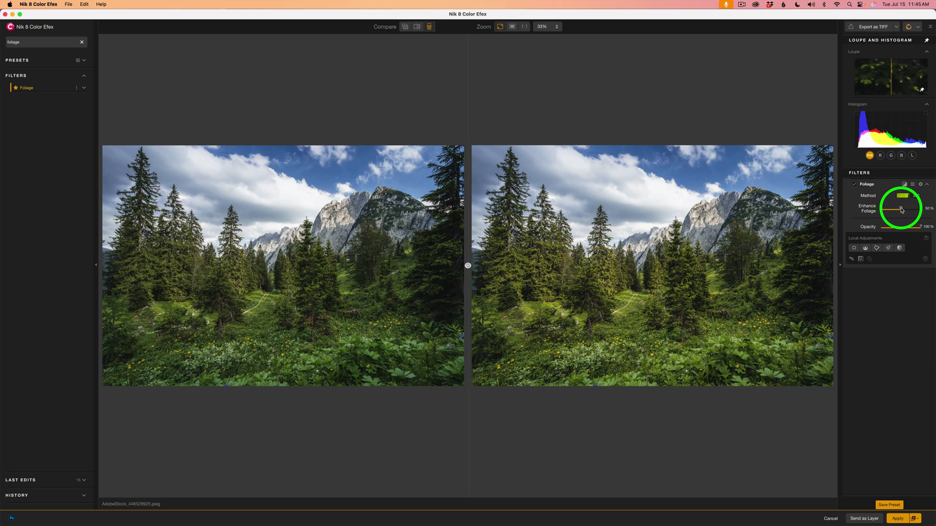
pyautogui.moveTo(901, 207)
pyautogui.mouseDown()
pyautogui.moveTo(873, 208)
pyautogui.moveTo(900, 209)
pyautogui.mouseUp()
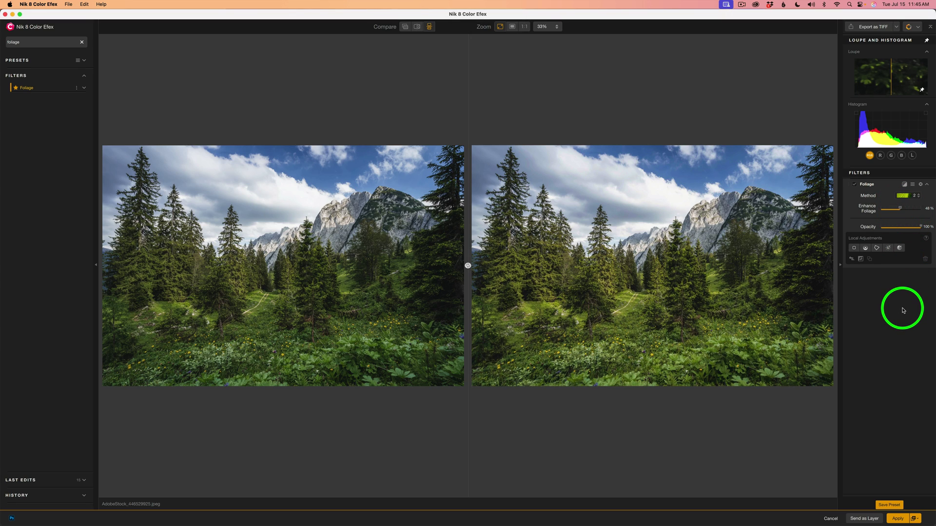
pyautogui.click(860, 518)
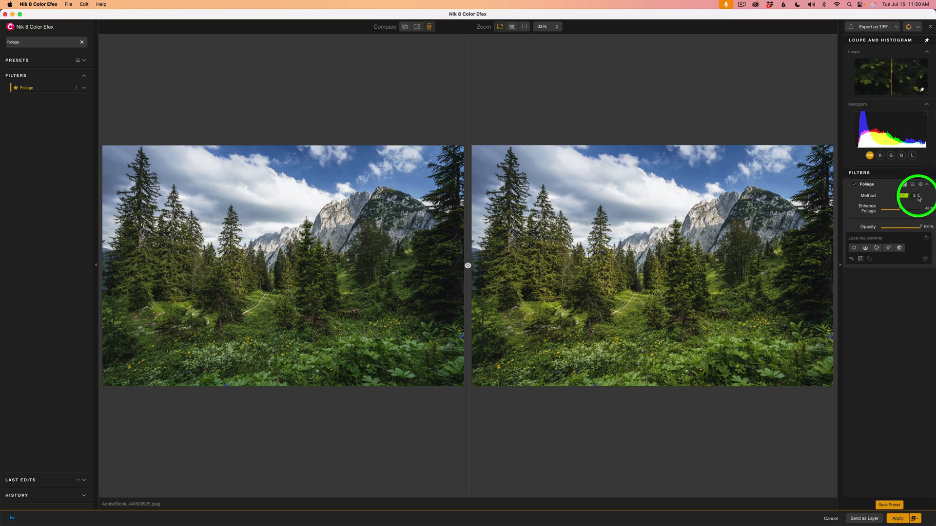
pyautogui.click(919, 196)
pyautogui.click(903, 202)
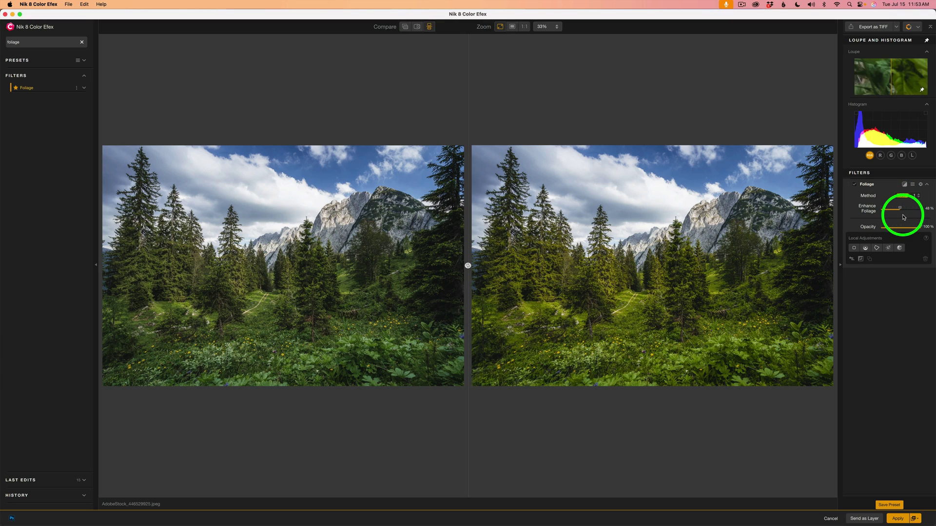
# Step: Set Enhance Foliage to 35% on method 1 and try a lower filter opacity before restoring 100%
pyautogui.moveTo(899, 208)
pyautogui.mouseDown()
pyautogui.moveTo(873, 205)
pyautogui.moveTo(874, 212)
pyautogui.moveTo(896, 210)
pyautogui.mouseUp()
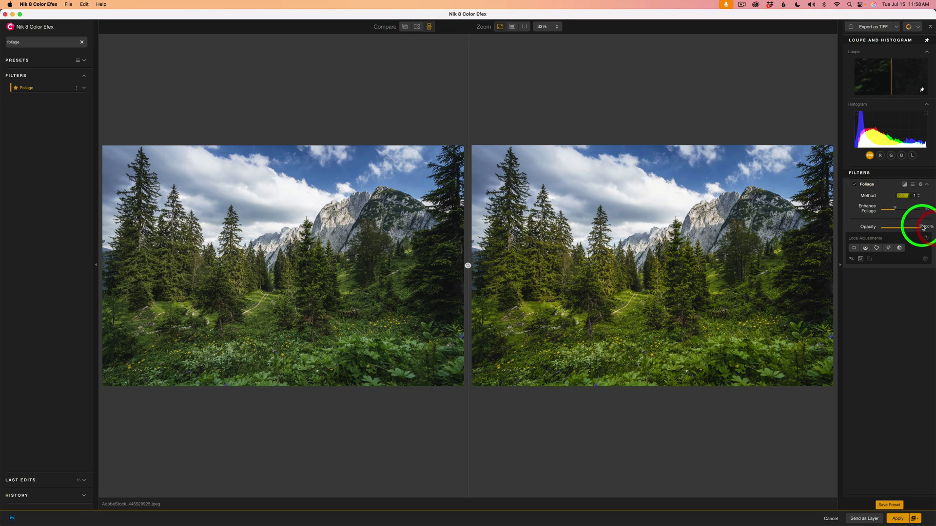
pyautogui.moveTo(922, 227)
pyautogui.mouseDown()
pyautogui.moveTo(899, 228)
pyautogui.moveTo(932, 229)
pyautogui.mouseUp()
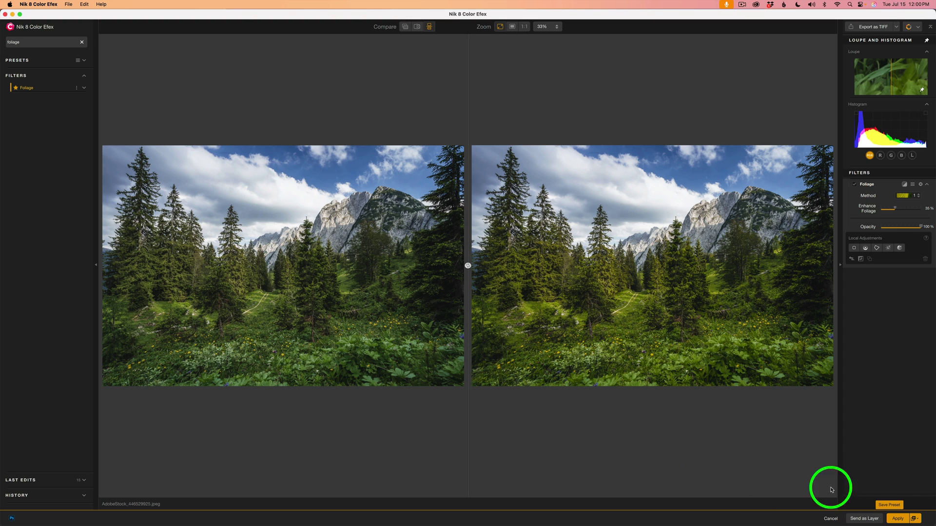
# Step: Apply the Foliage result to Photoshop and close the Nik 8 Color Efex panel
pyautogui.click(876, 523)
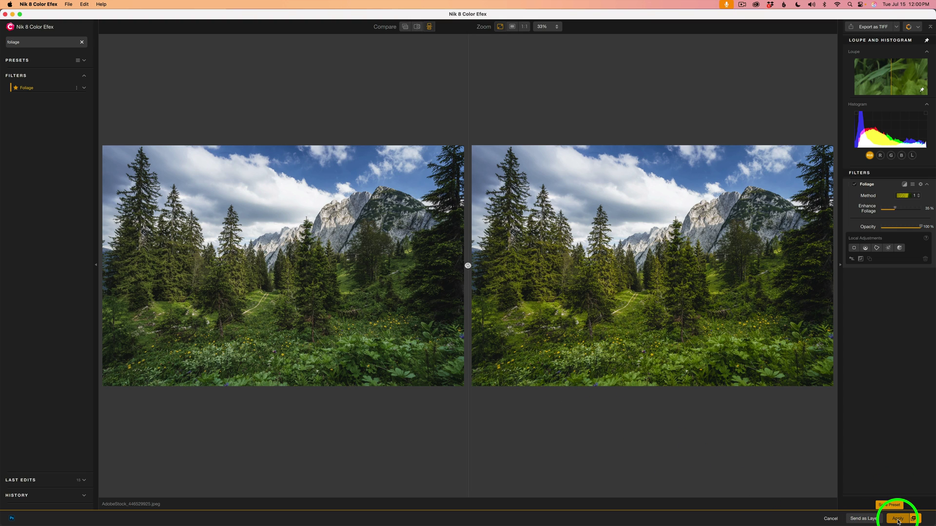
pyautogui.click(894, 423)
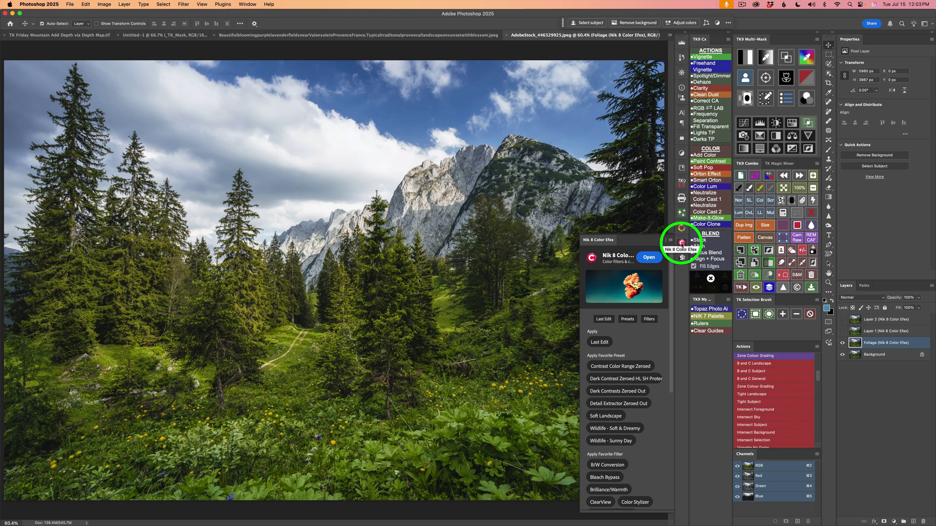
pyautogui.click(682, 244)
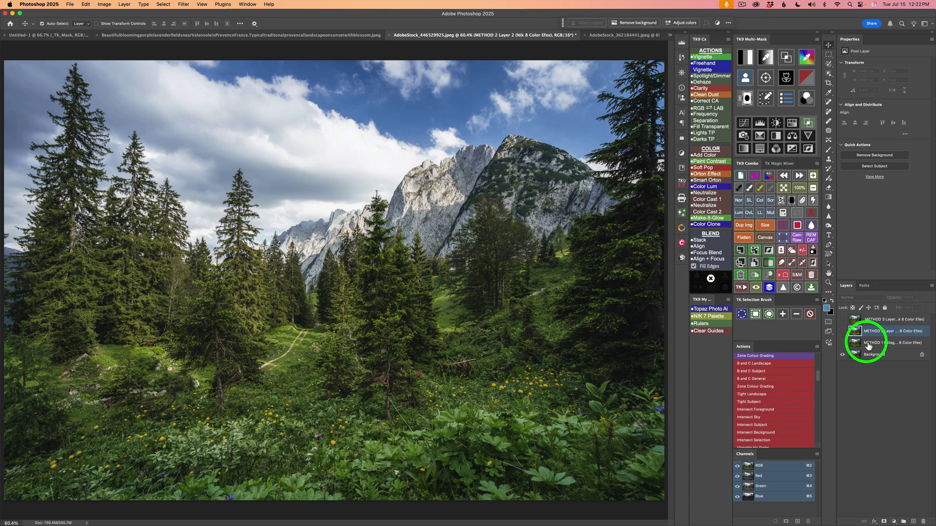
# Step: Toggle the METHOD 1, METHOD 2 and METHOD 3 layers on and off to compare each
pyautogui.click(870, 343)
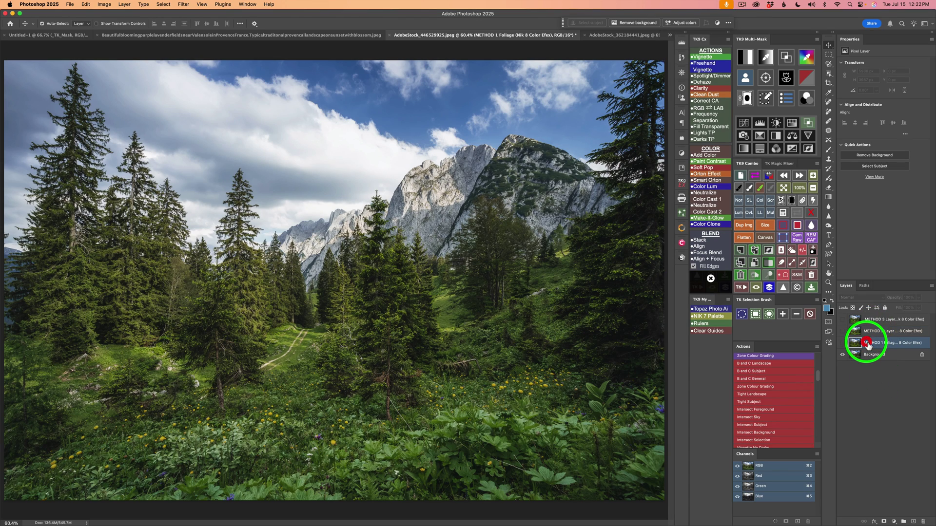
pyautogui.click(842, 343)
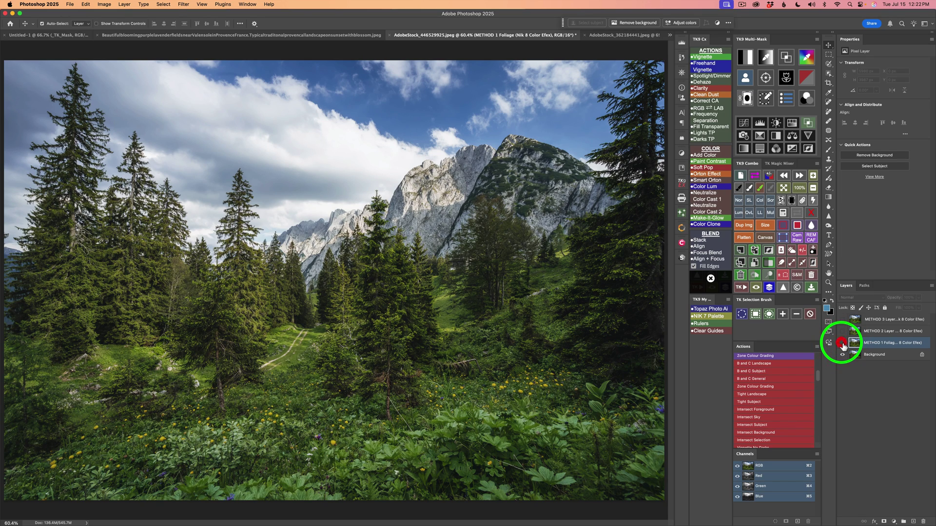
pyautogui.click(842, 343)
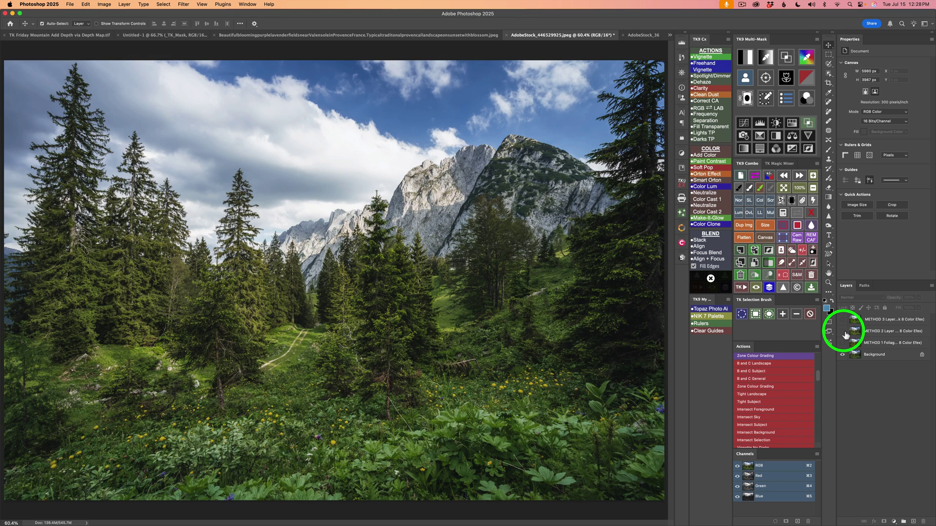
pyautogui.click(843, 332)
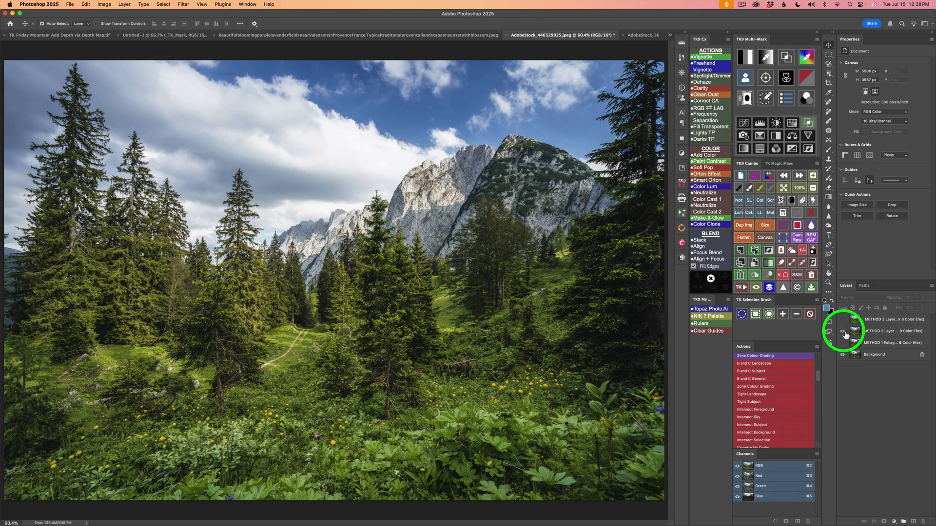
pyautogui.click(843, 333)
pyautogui.click(843, 332)
pyautogui.click(844, 333)
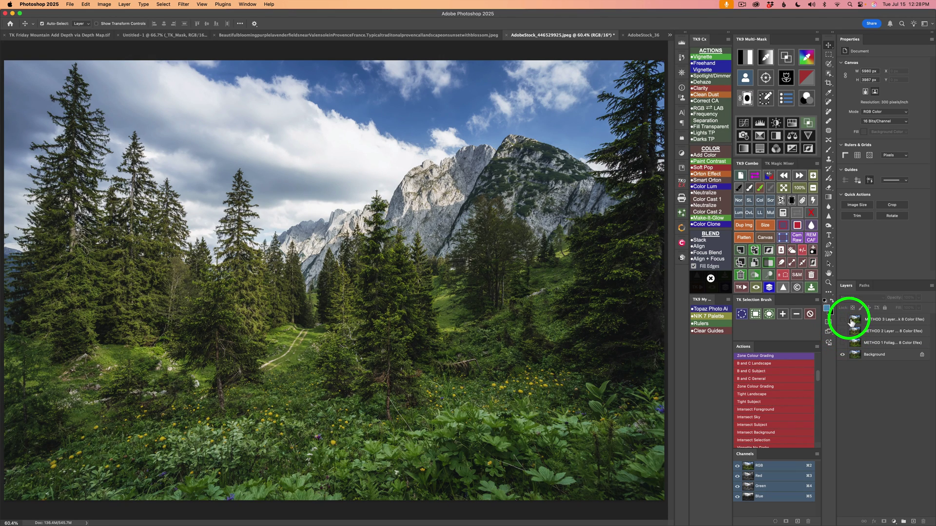
pyautogui.click(844, 319)
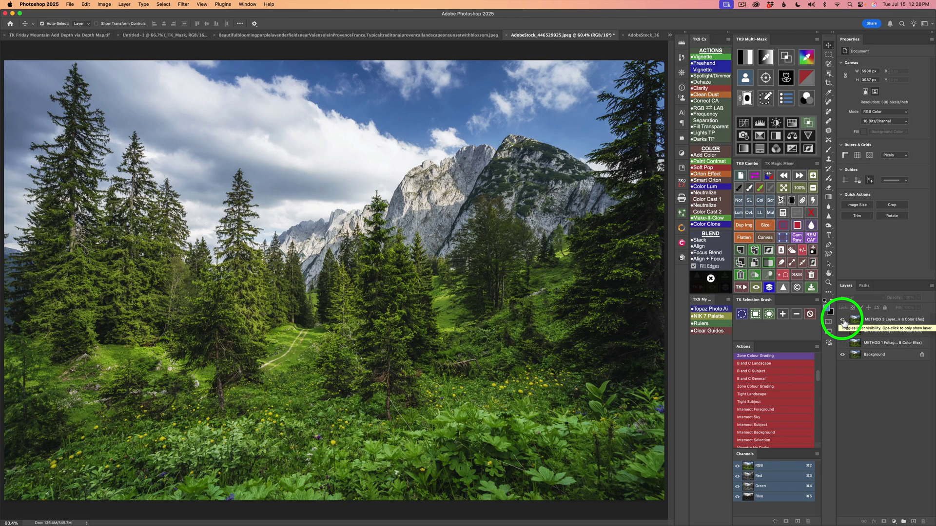
pyautogui.click(844, 320)
pyautogui.click(843, 319)
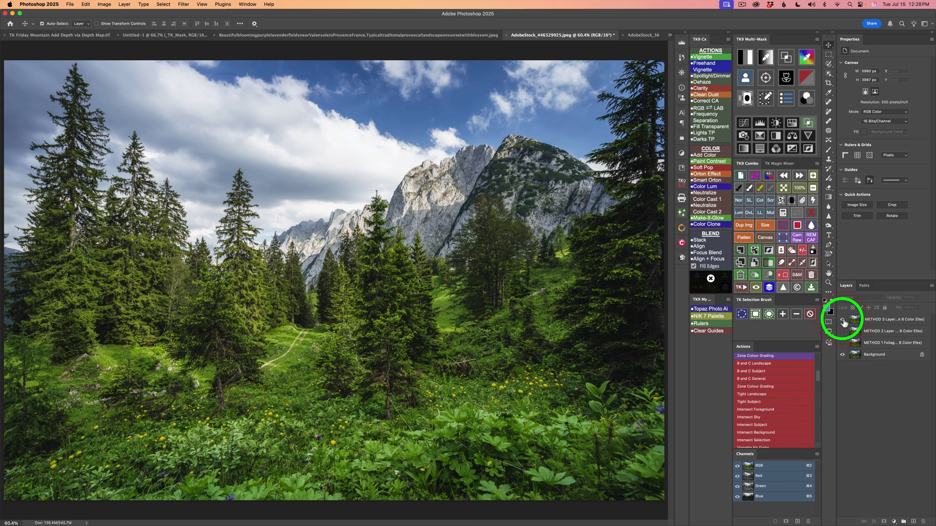
pyautogui.click(844, 320)
# Step: With METHOD 1 hidden, compare METHOD 2 against METHOD 3, ending with METHOD 3 selected and visible
pyautogui.click(843, 343)
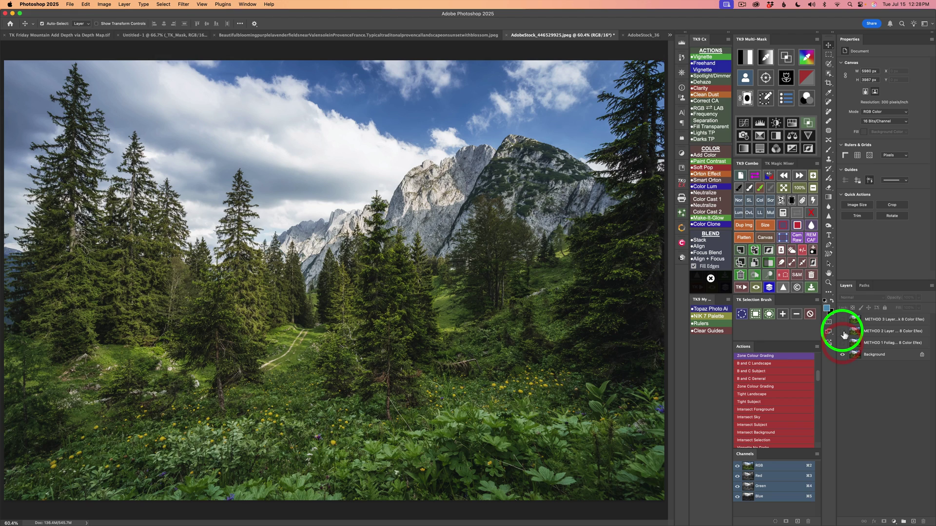
pyautogui.click(843, 332)
pyautogui.click(843, 332)
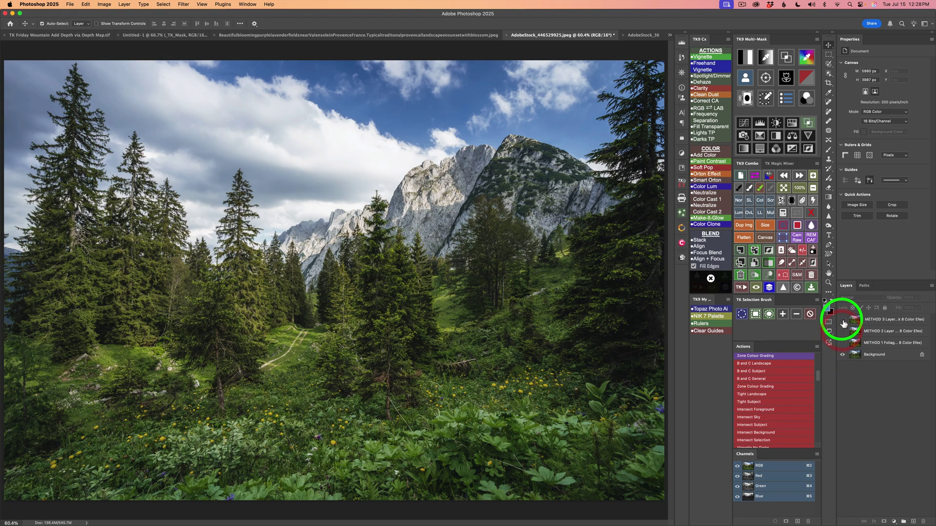
pyautogui.click(843, 319)
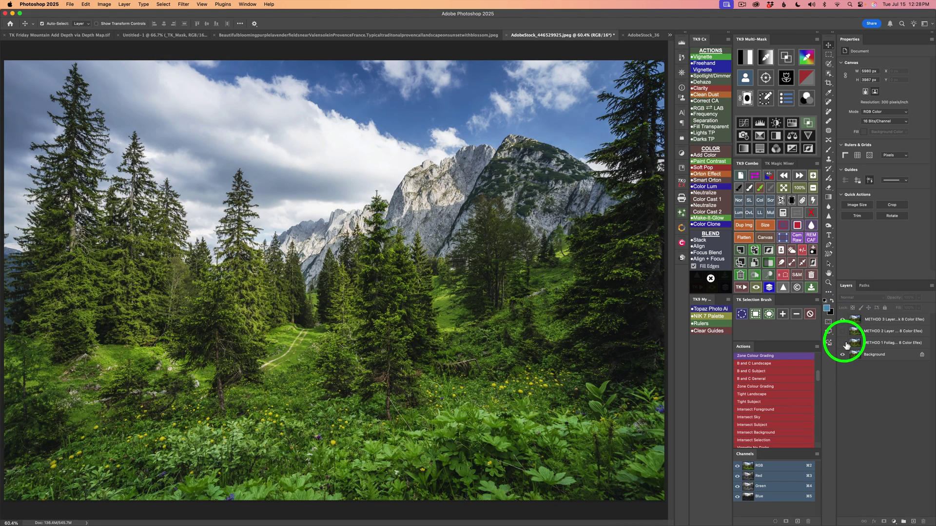
pyautogui.click(853, 321)
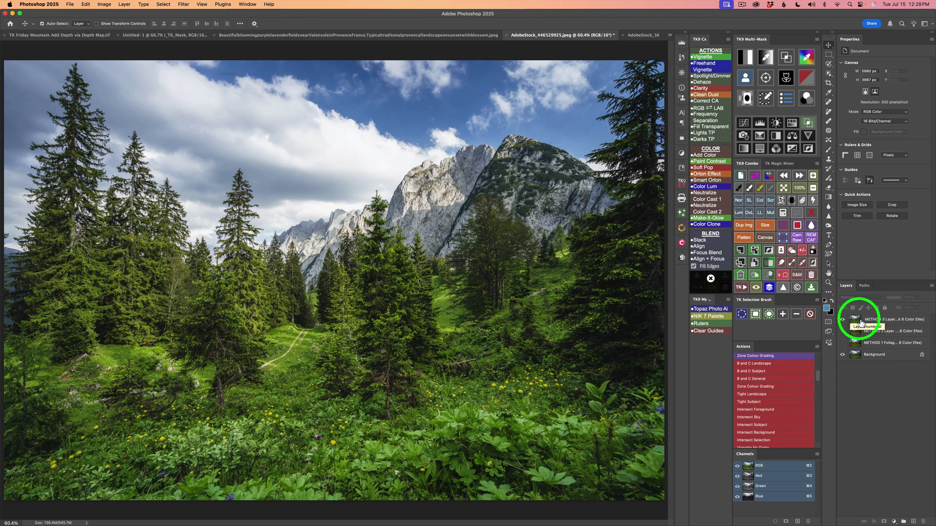
pyautogui.click(842, 319)
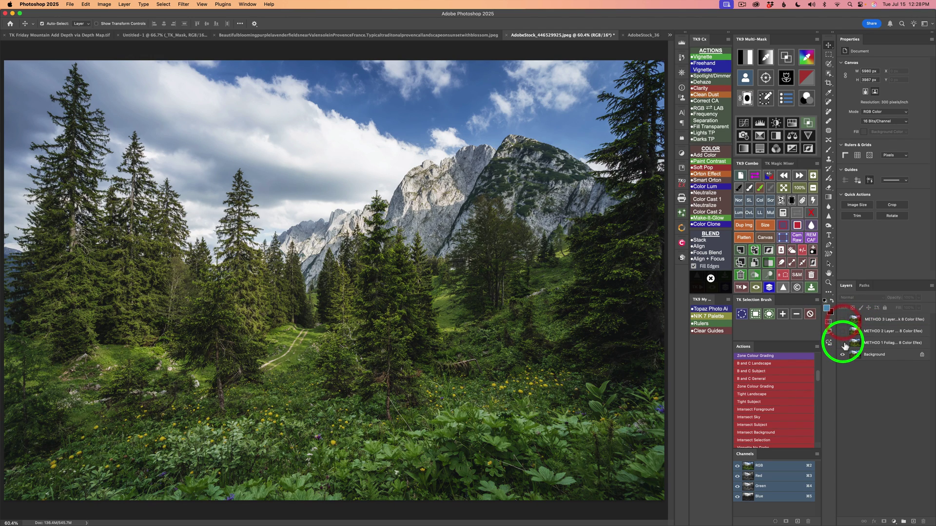
pyautogui.click(846, 335)
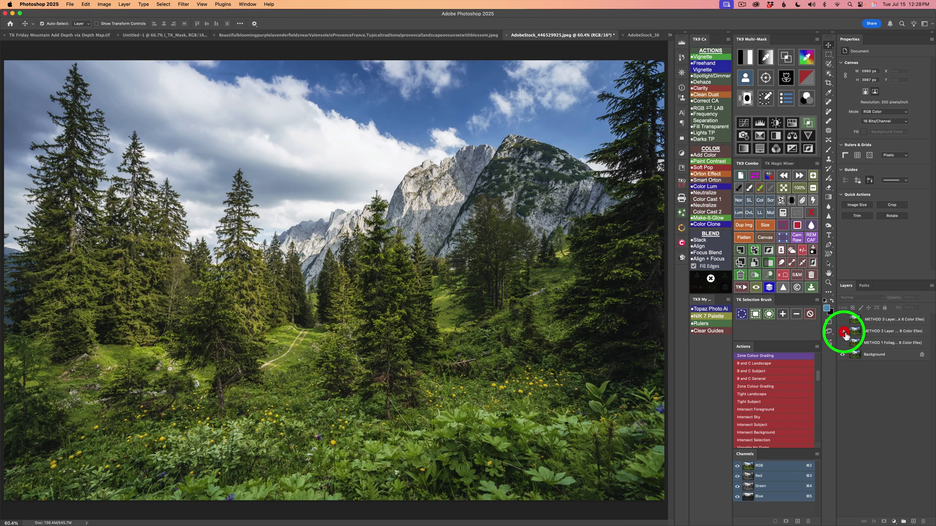
pyautogui.click(843, 320)
pyautogui.click(843, 320)
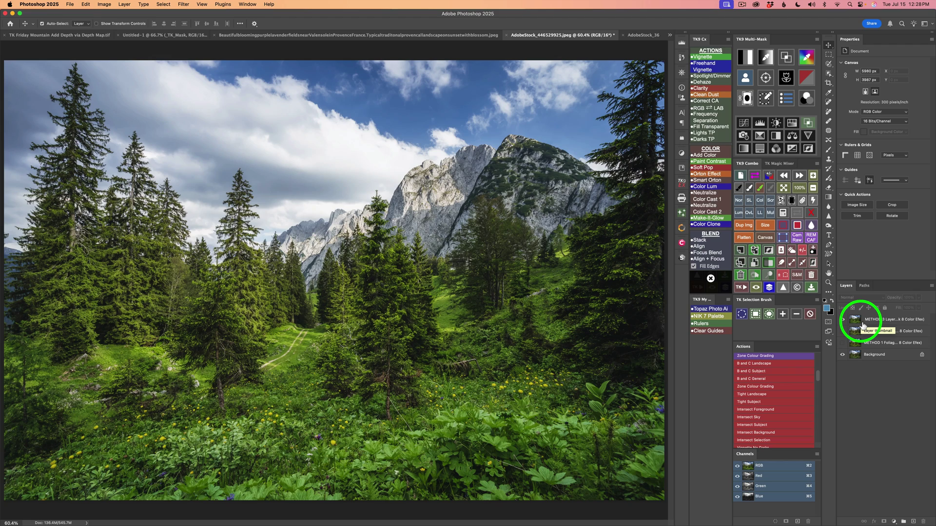
# Step: Lower the METHOD 3 layer's opacity to about 61% and toggle it to compare
pyautogui.click(862, 323)
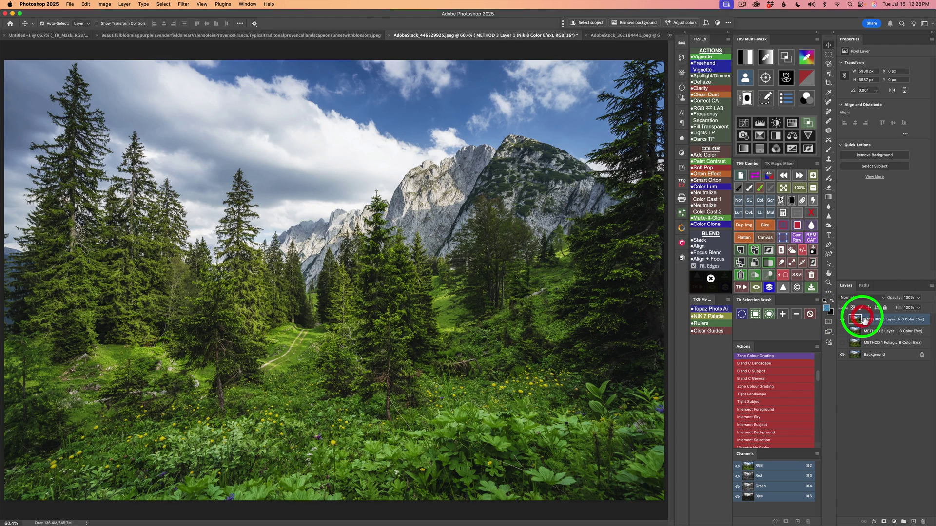
pyautogui.click(918, 297)
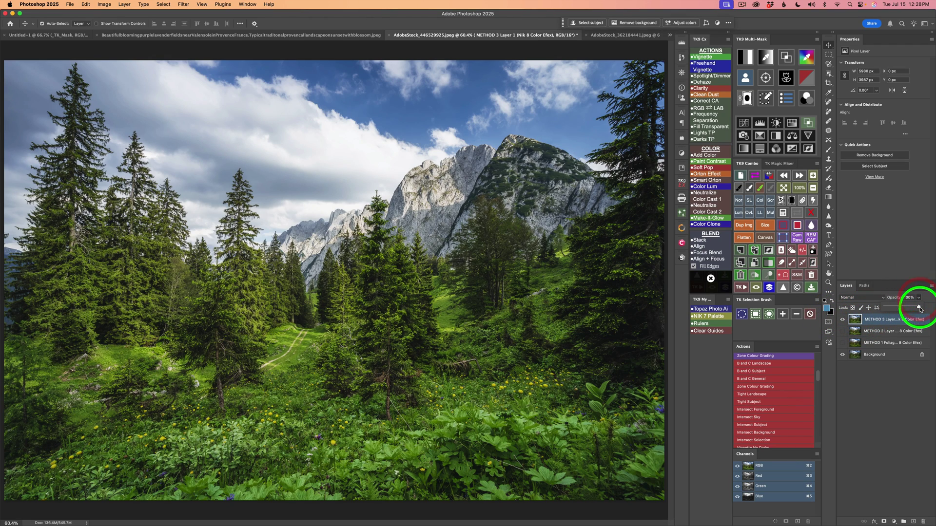
pyautogui.moveTo(916, 307)
pyautogui.mouseDown()
pyautogui.moveTo(869, 307)
pyautogui.moveTo(906, 310)
pyautogui.mouseUp()
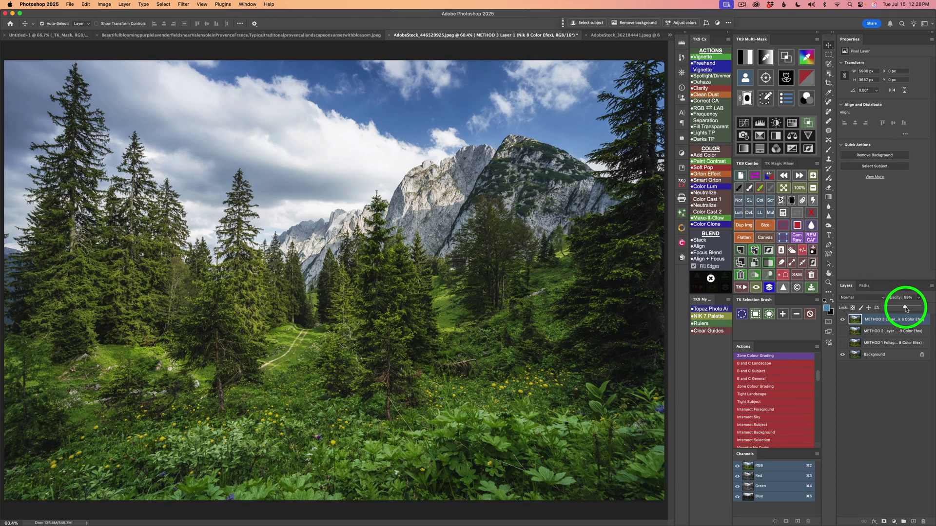
pyautogui.click(844, 321)
pyautogui.click(844, 321)
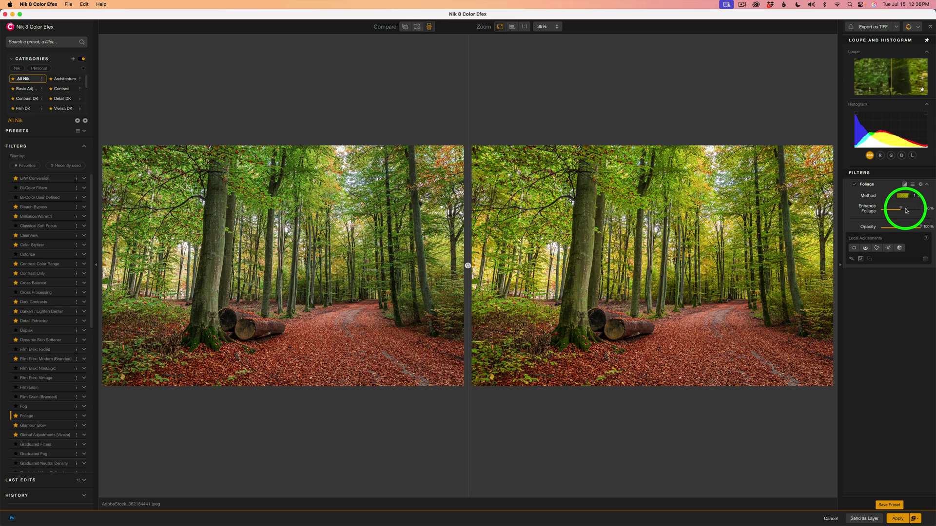
# Step: Show Foliage methods 1, 2 and 3 for the autumn beech forest photo
pyautogui.click(918, 196)
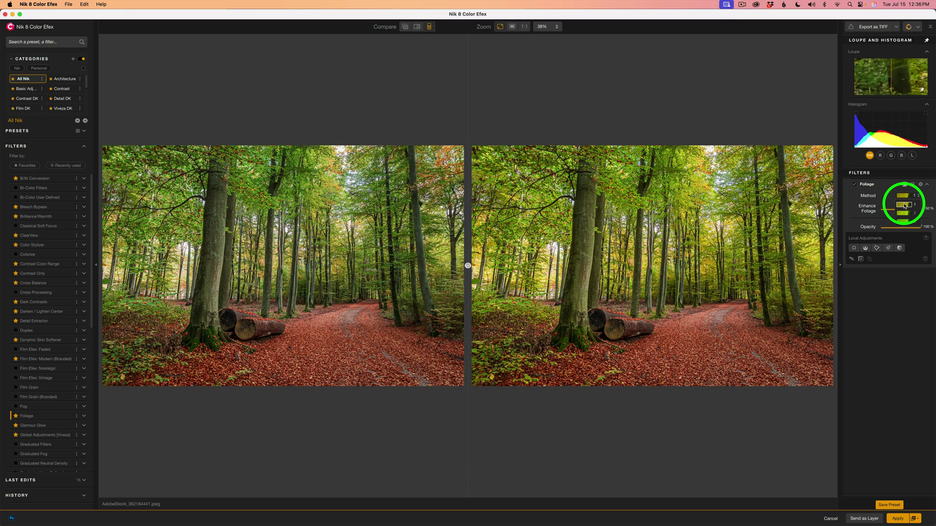
# Step: Keep method 1, set Enhance Foliage to 60%, and apply the filter to the beech photo
pyautogui.click(904, 205)
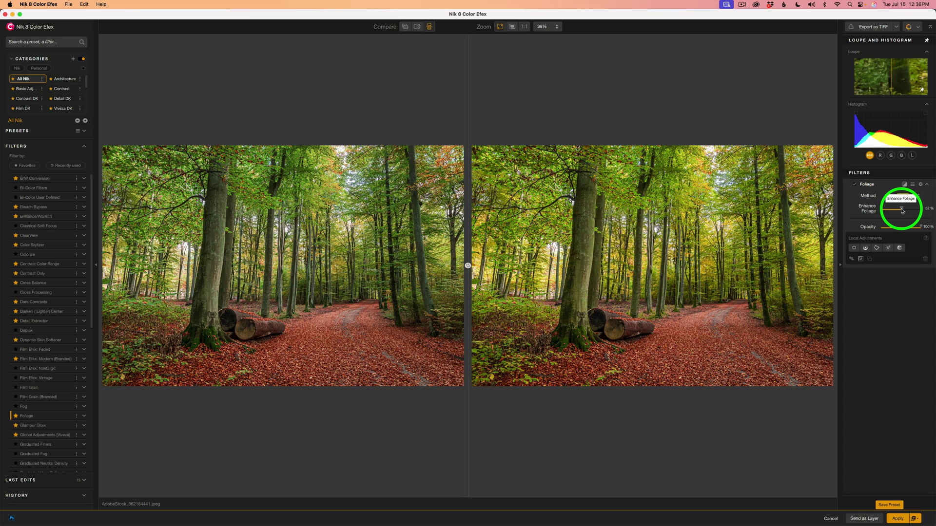
pyautogui.moveTo(902, 211)
pyautogui.mouseDown()
pyautogui.moveTo(882, 210)
pyautogui.moveTo(900, 210)
pyautogui.mouseUp()
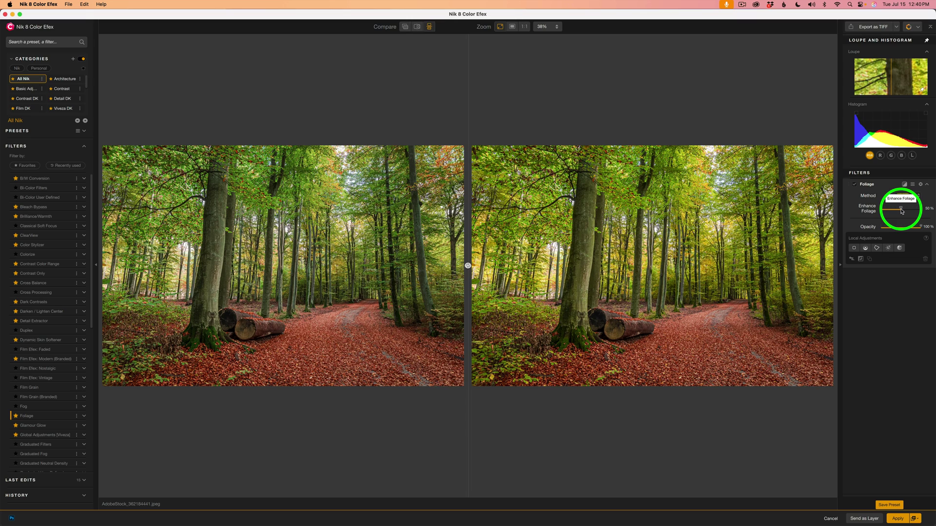
pyautogui.moveTo(902, 211); pyautogui.dragTo(904, 212)
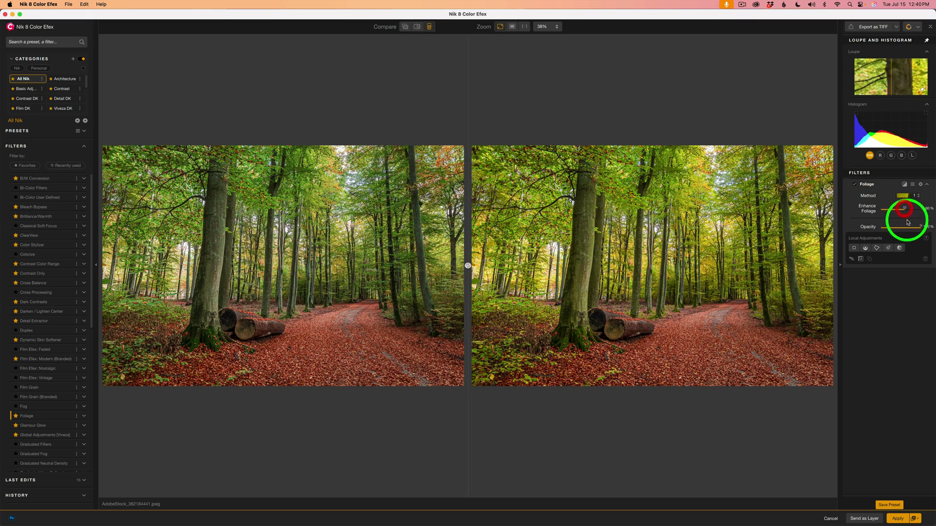
pyautogui.click(902, 315)
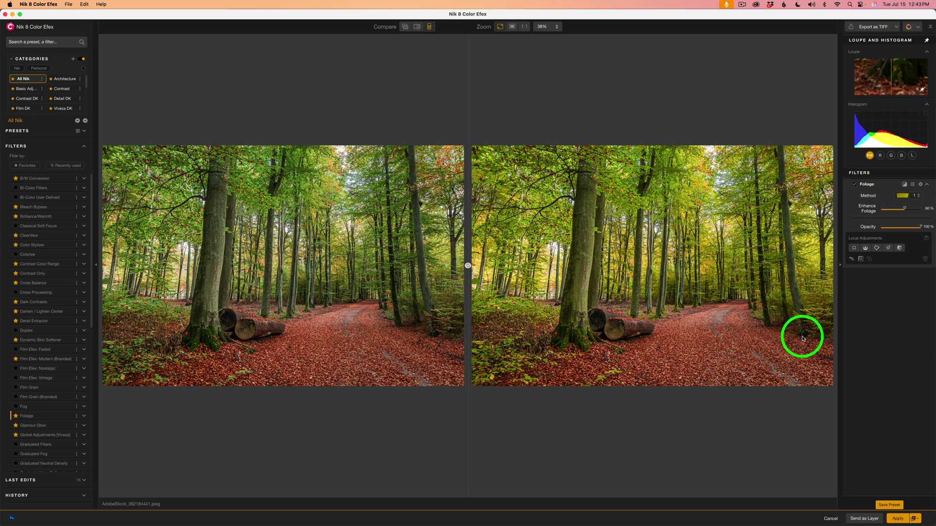
pyautogui.click(900, 518)
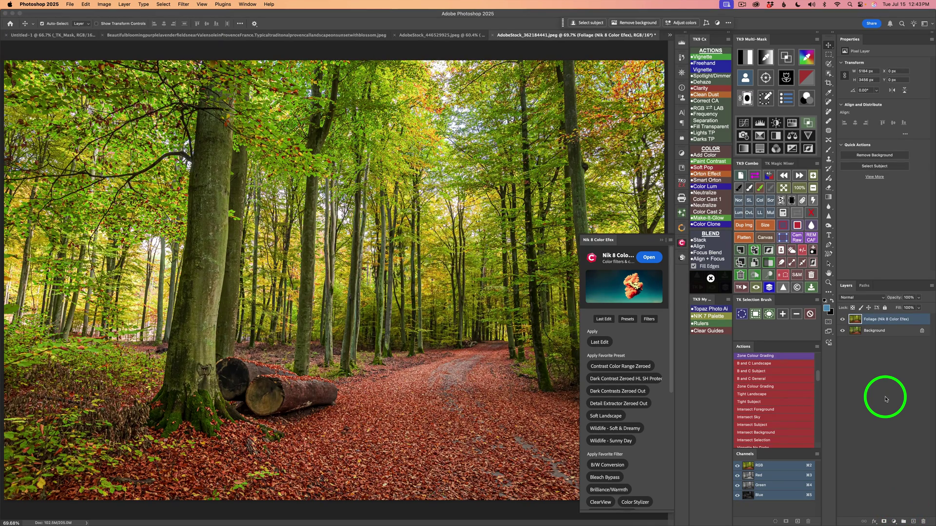
# Step: Reduce the beech forest's Foliage (Nik 8 Color Efex) layer to 75% opacity, comparing it on and off
pyautogui.click(682, 242)
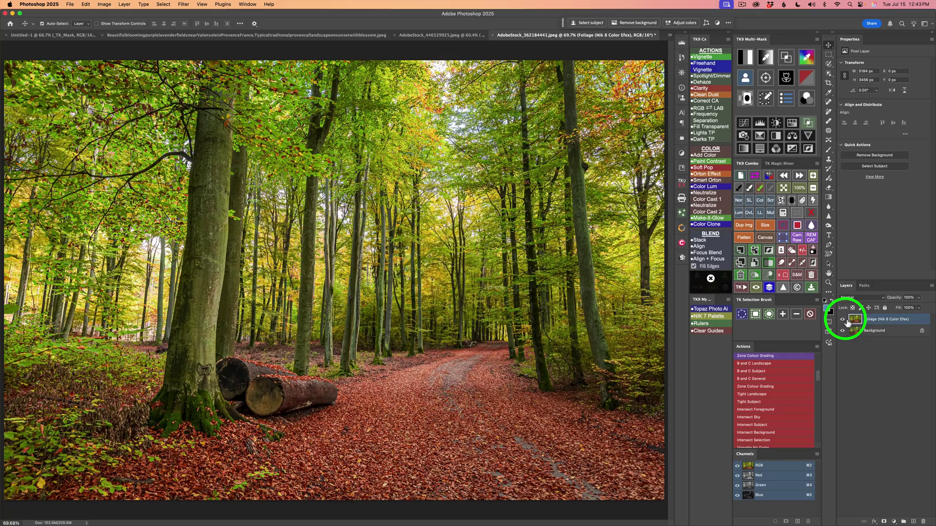
pyautogui.click(843, 319)
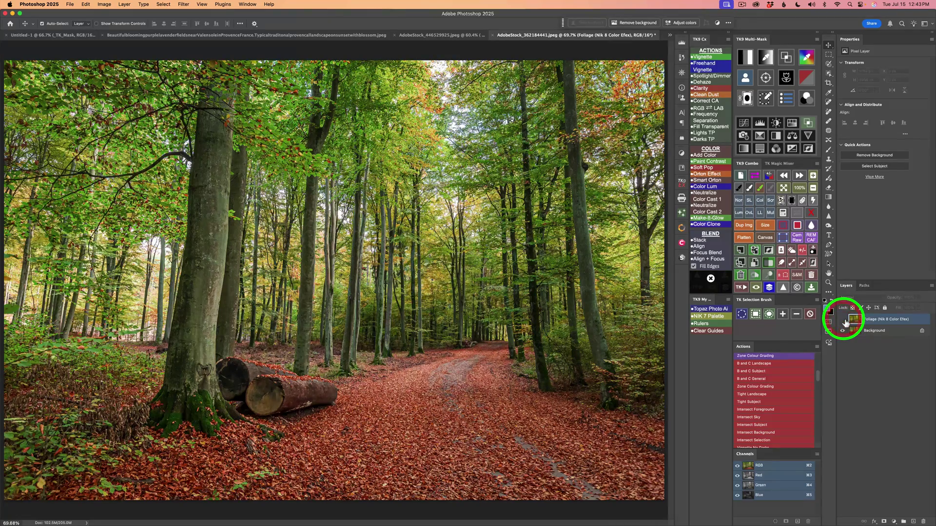
pyautogui.click(843, 319)
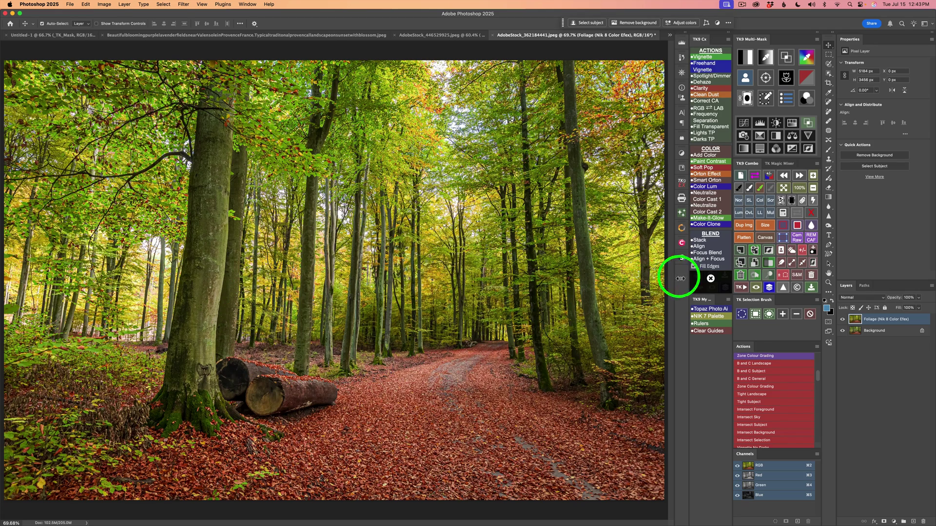
pyautogui.click(920, 299)
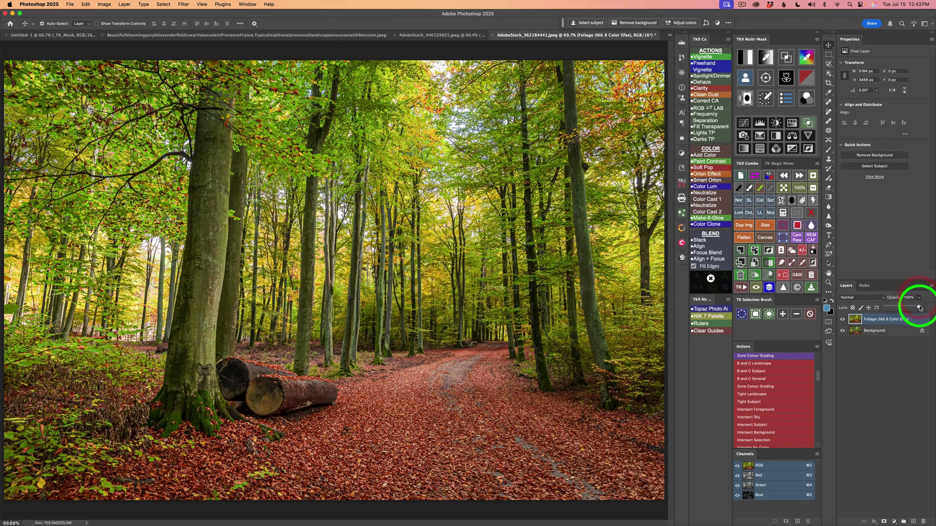
pyautogui.moveTo(919, 306)
pyautogui.mouseDown()
pyautogui.moveTo(854, 307)
pyautogui.moveTo(910, 308)
pyautogui.mouseUp()
pyautogui.click(843, 319)
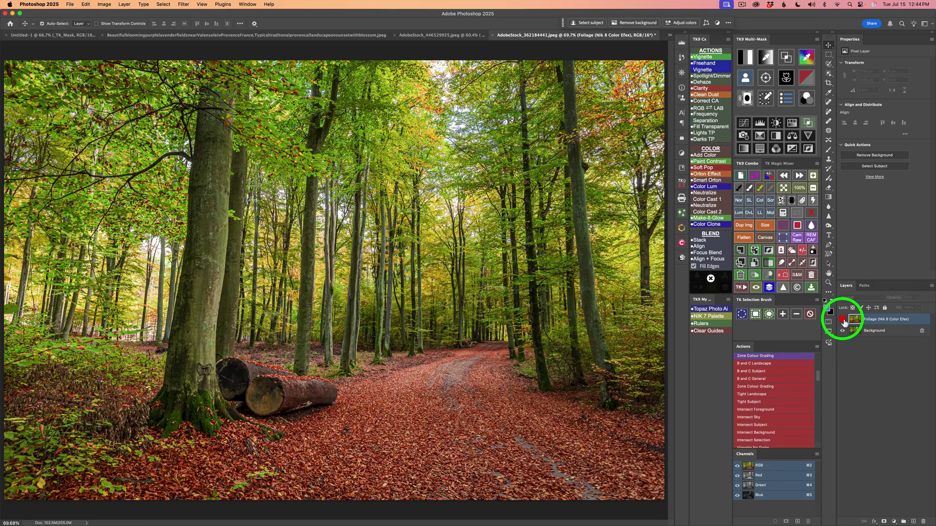
pyautogui.click(842, 319)
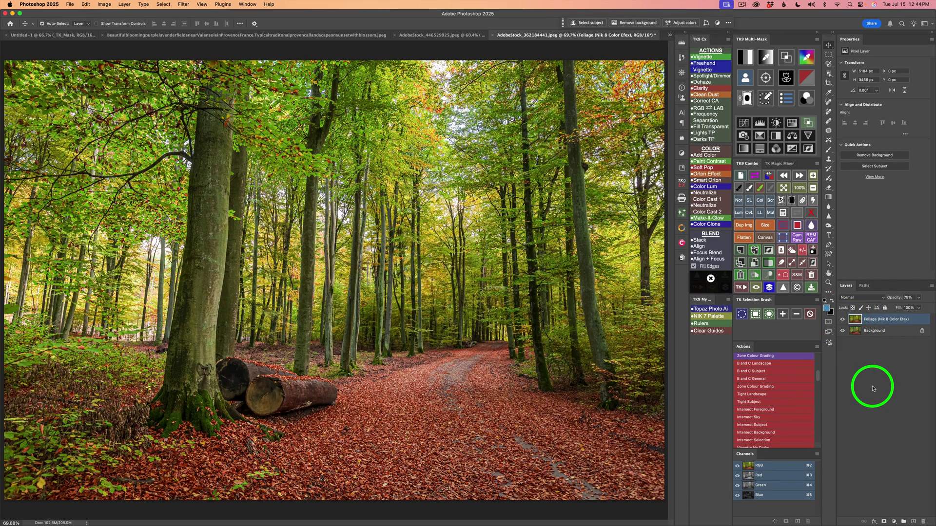